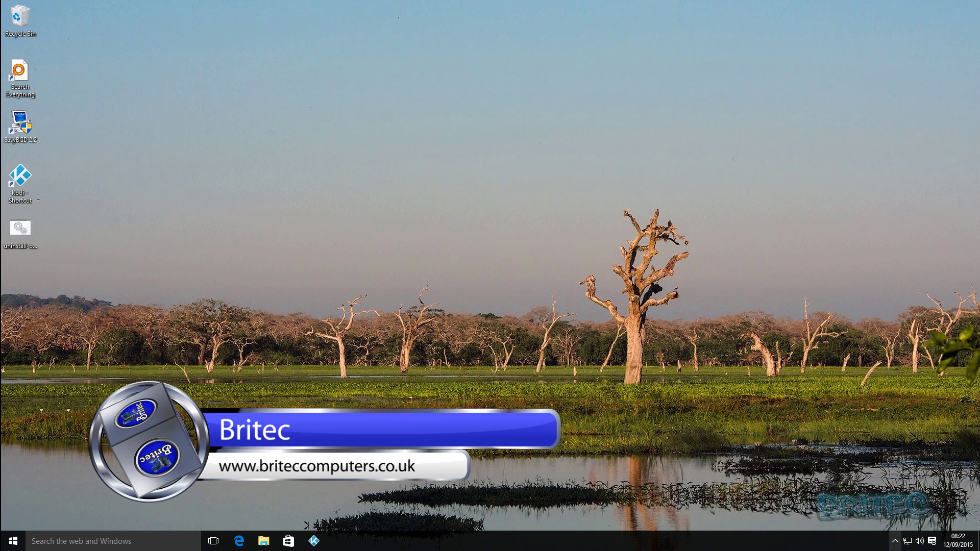
# Go to Settings' Network & Internet Proxy page, showing automatic detection on and setup script off.
pyautogui.click(14, 541)
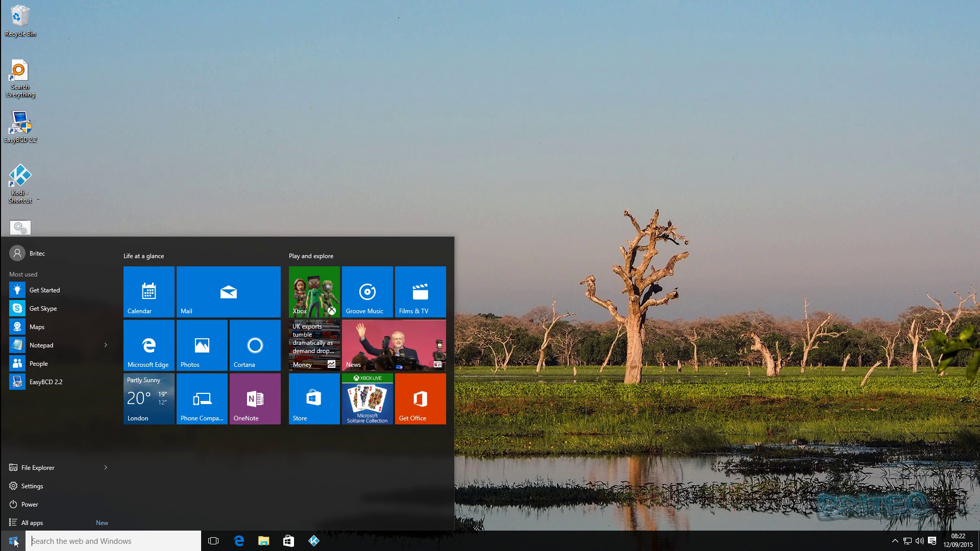
pyautogui.click(22, 483)
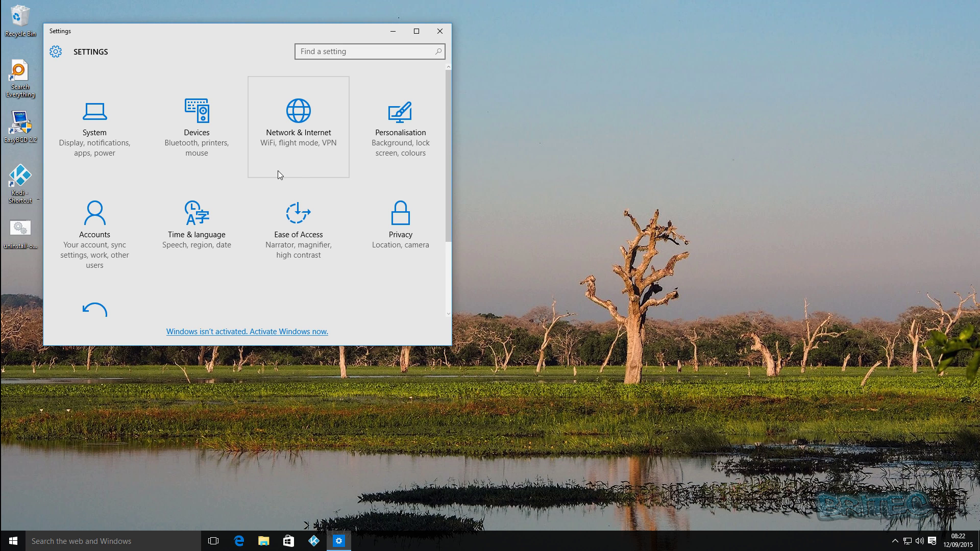
pyautogui.click(295, 134)
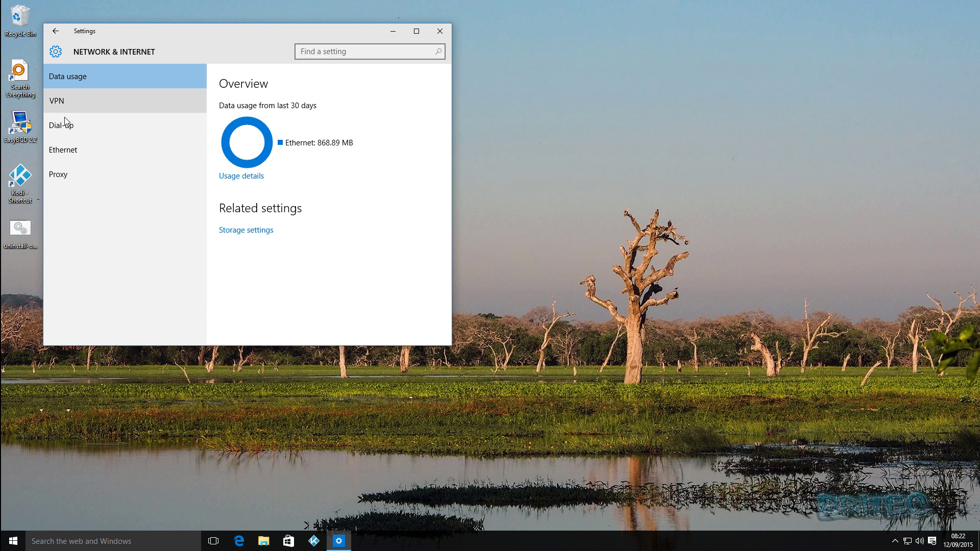
pyautogui.click(75, 174)
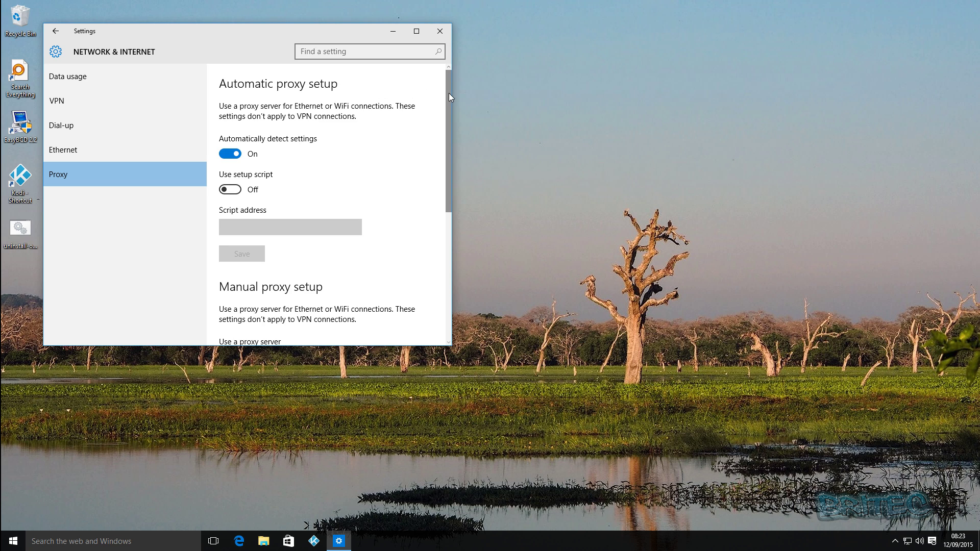
pyautogui.moveTo(448, 93); pyautogui.dragTo(443, 177)
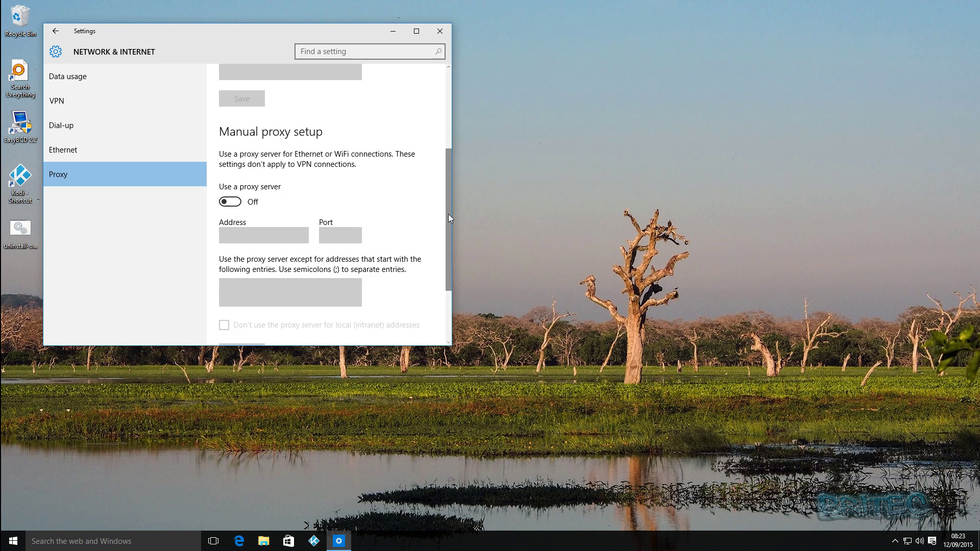
pyautogui.moveTo(448, 213); pyautogui.dragTo(452, 126)
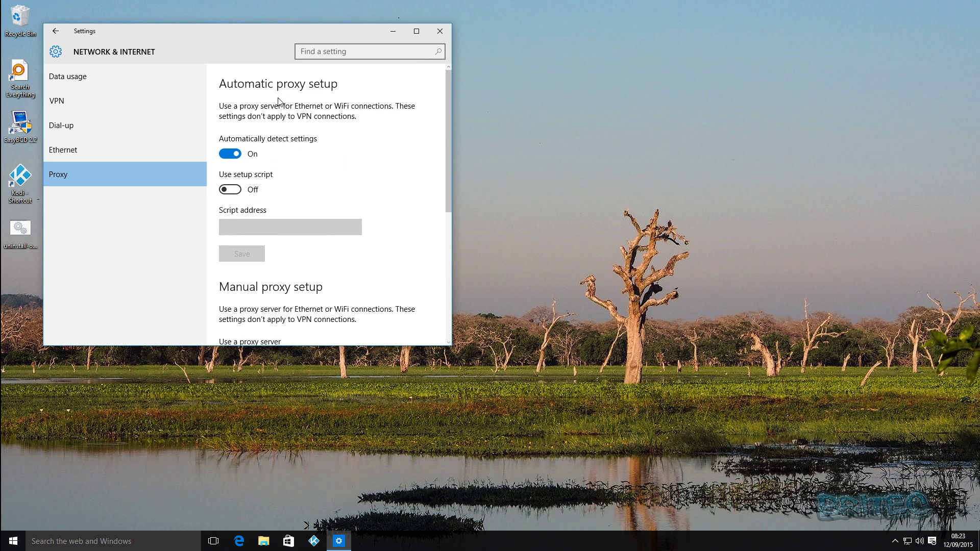
pyautogui.click(238, 195)
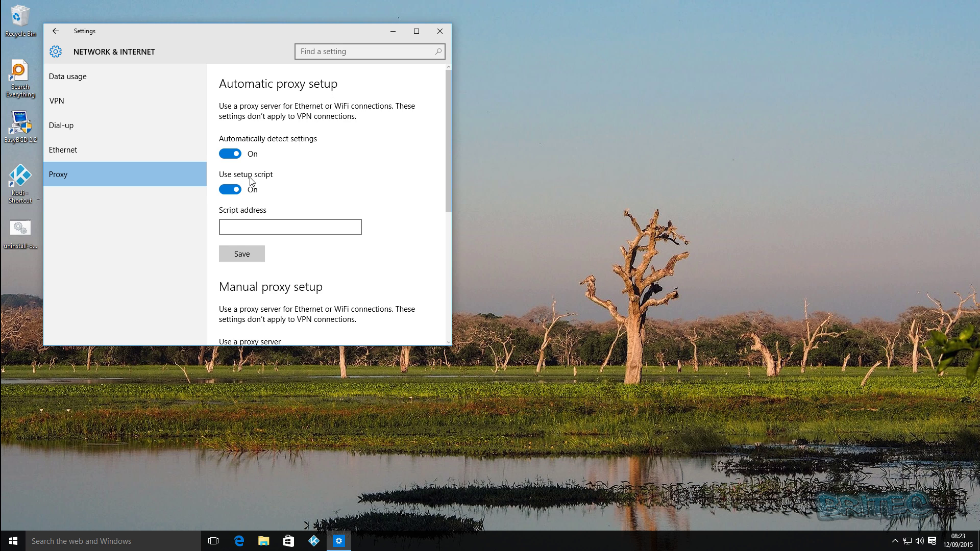
pyautogui.click(235, 226)
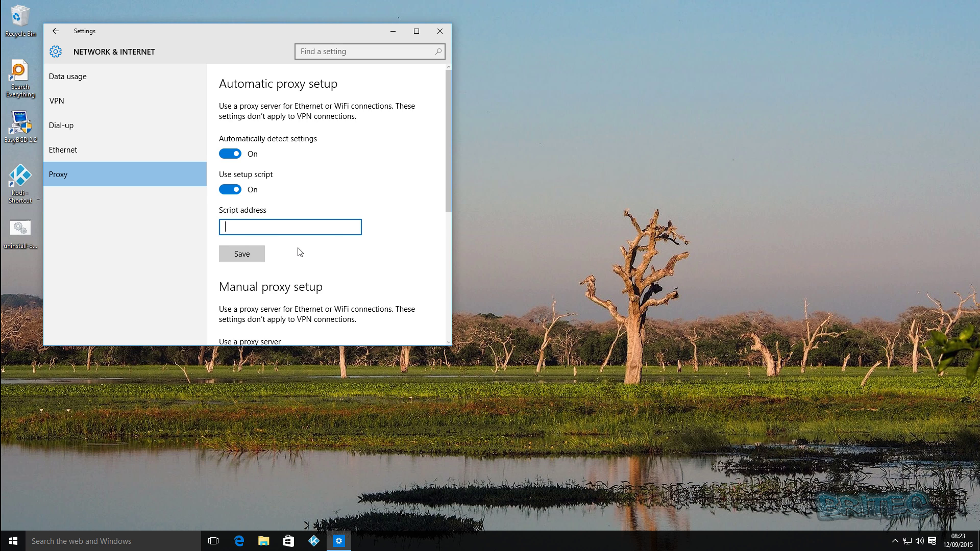
pyautogui.write('http:')
pyautogui.write('//')
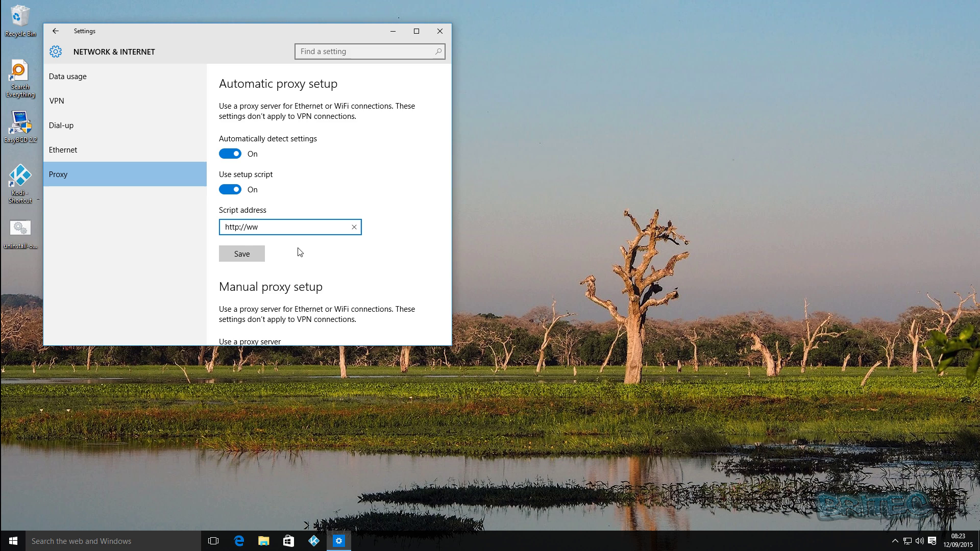
pyautogui.write('w.unblockmyweb.co')
pyautogui.write('myweb.com')
pyautogui.click(240, 257)
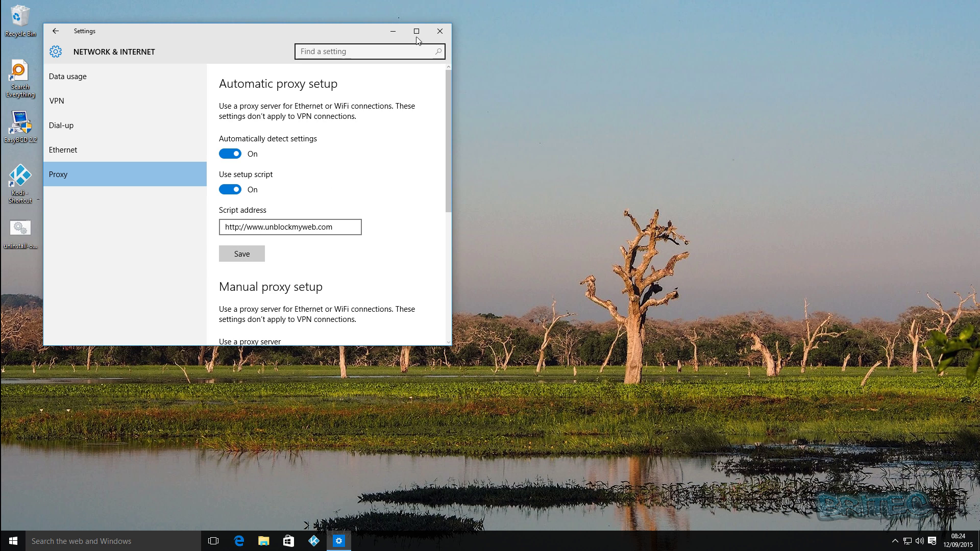
# Close Settings, search 'bbc sport' in Edge, open the BBC Sport page, then close Edge.
pyautogui.click(439, 31)
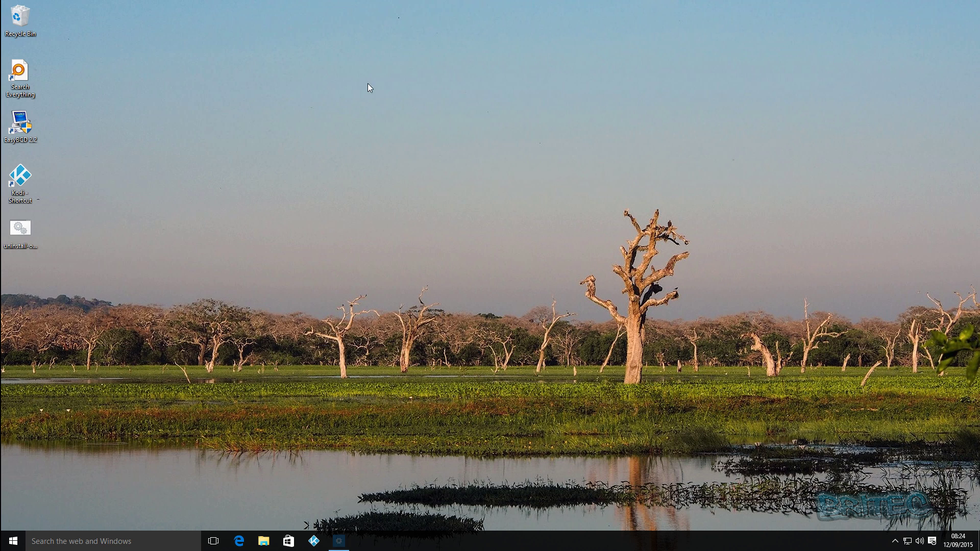
pyautogui.click(244, 540)
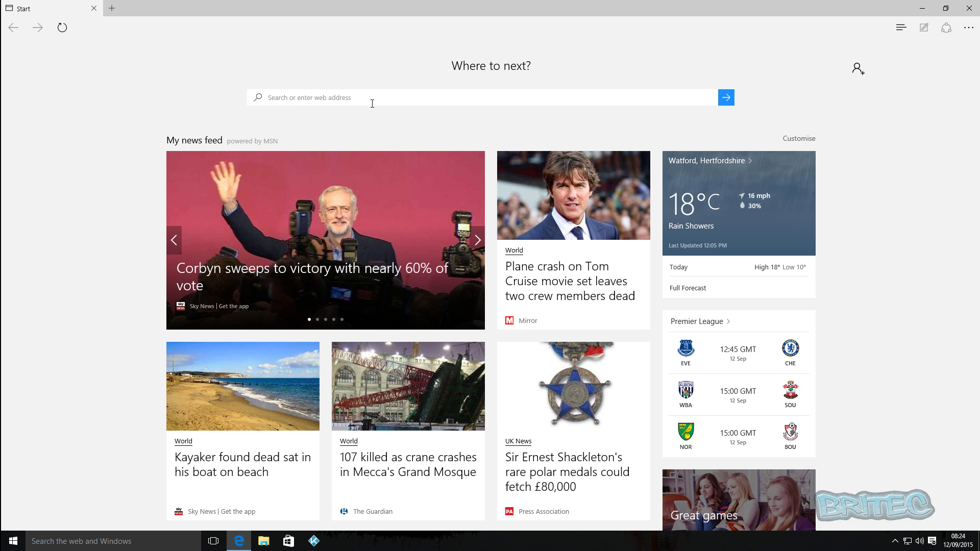
pyautogui.write('bbc spo')
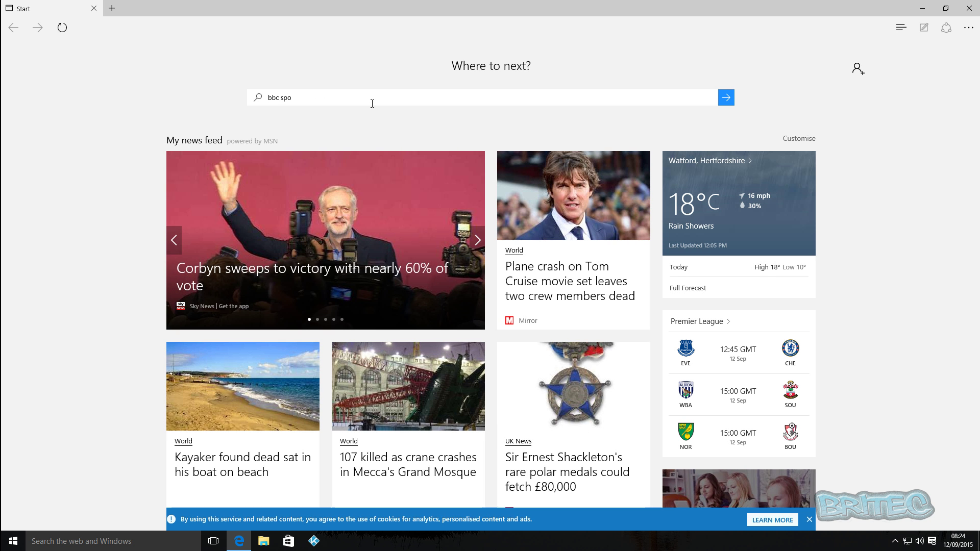
pyautogui.write('rt')
pyautogui.press('Return')
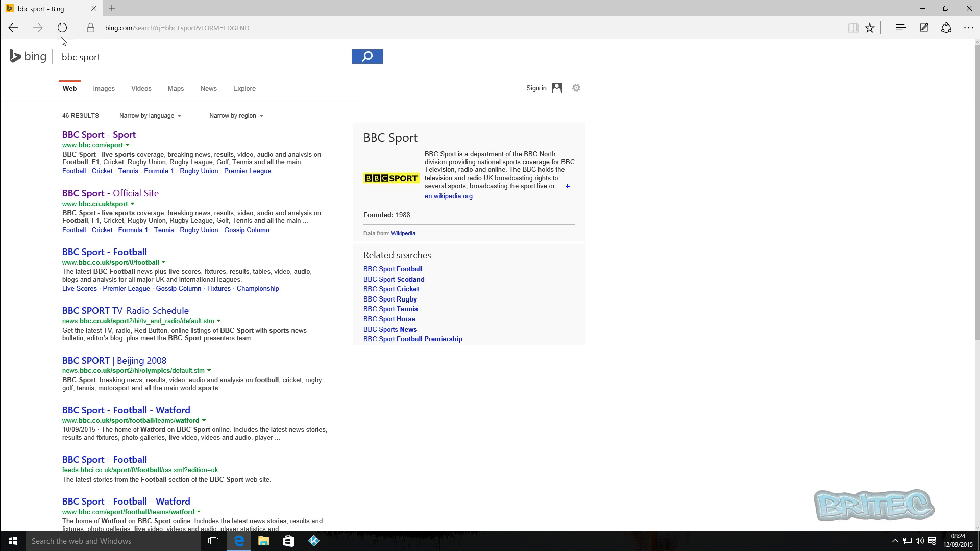
pyautogui.click(111, 140)
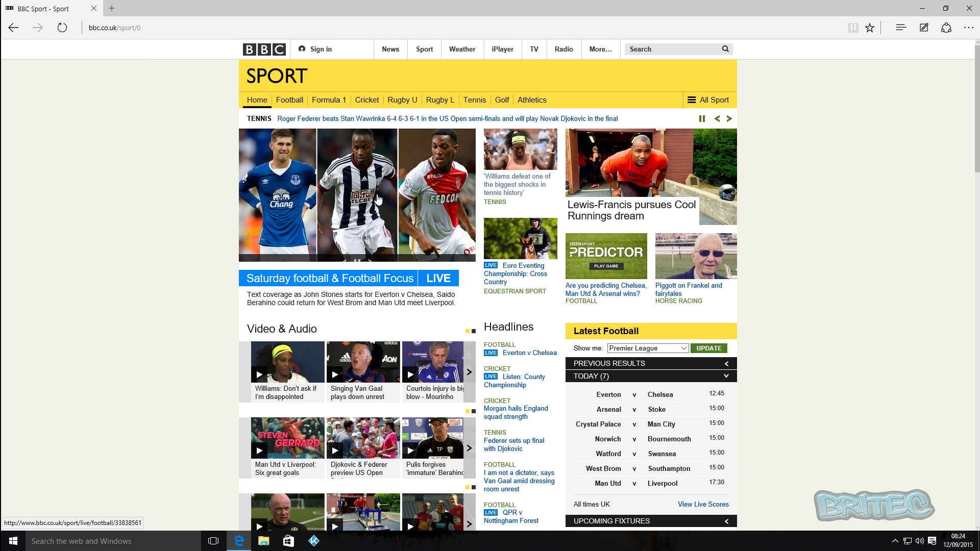
pyautogui.moveTo(357, 195)
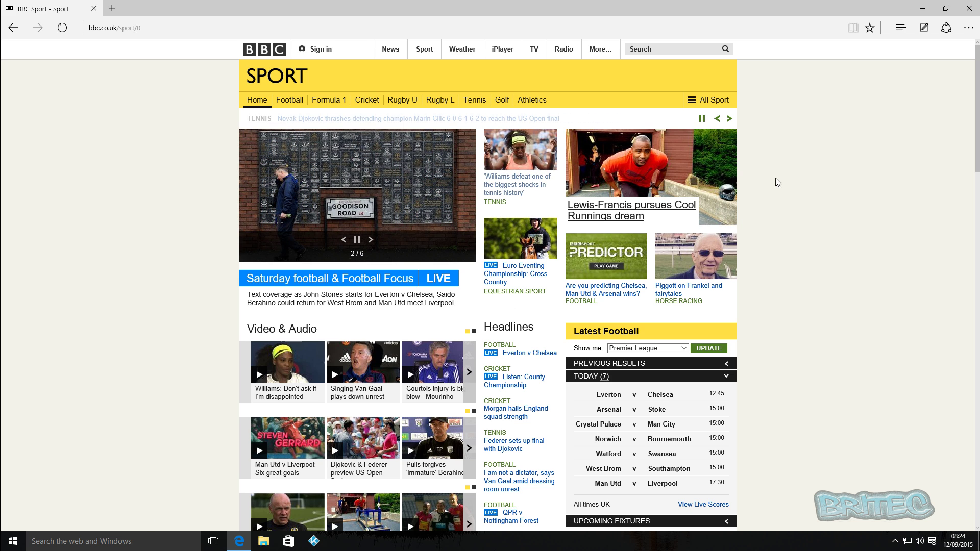
pyautogui.click(972, 9)
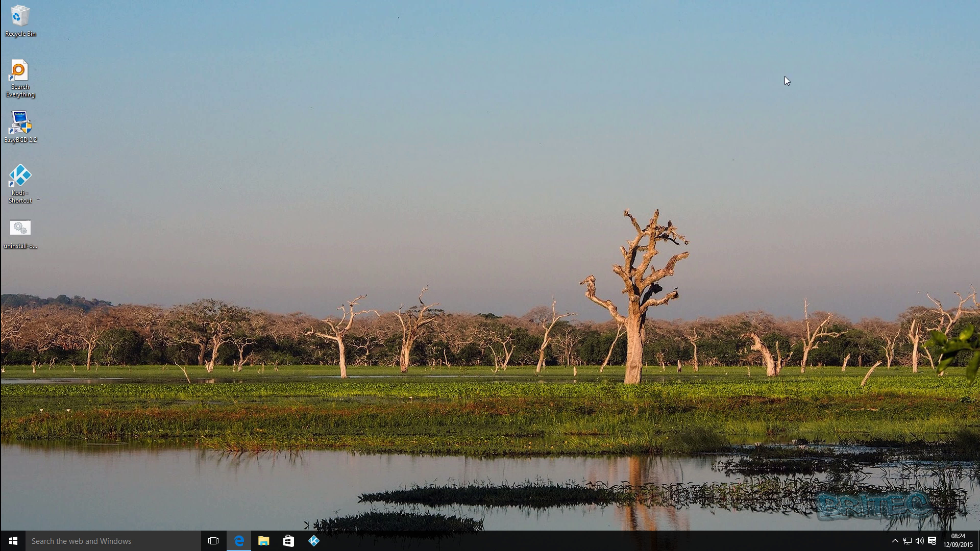
# Return to the Network & Internet Proxy page in Settings.
pyautogui.click(16, 542)
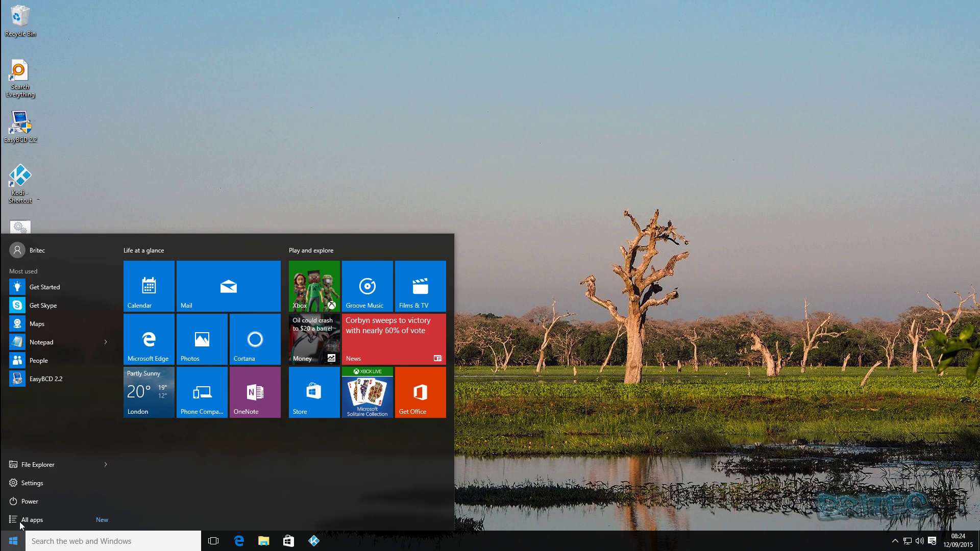
pyautogui.click(32, 483)
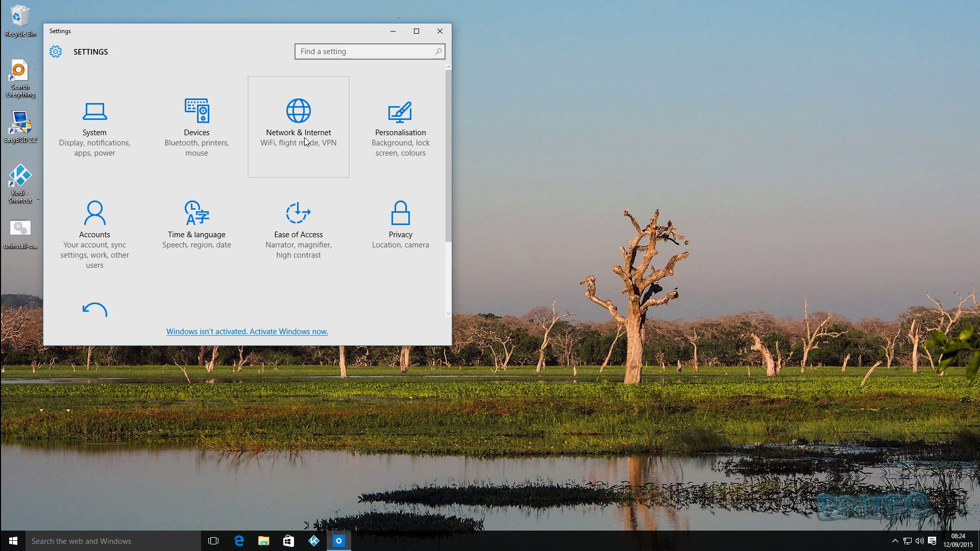
pyautogui.click(305, 137)
pyautogui.click(60, 177)
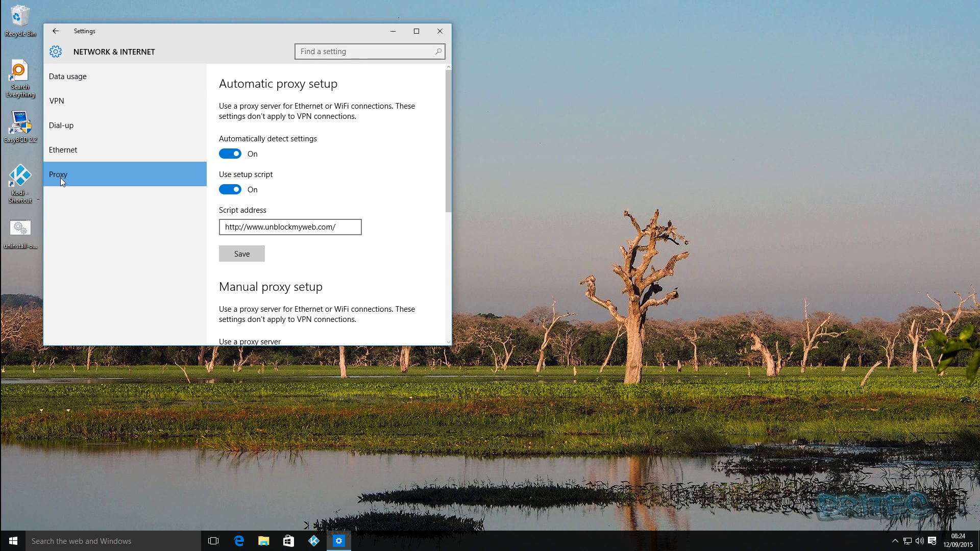
# Turn off the setup script and switch on the manual proxy server, leaving address and port empty.
pyautogui.click(231, 190)
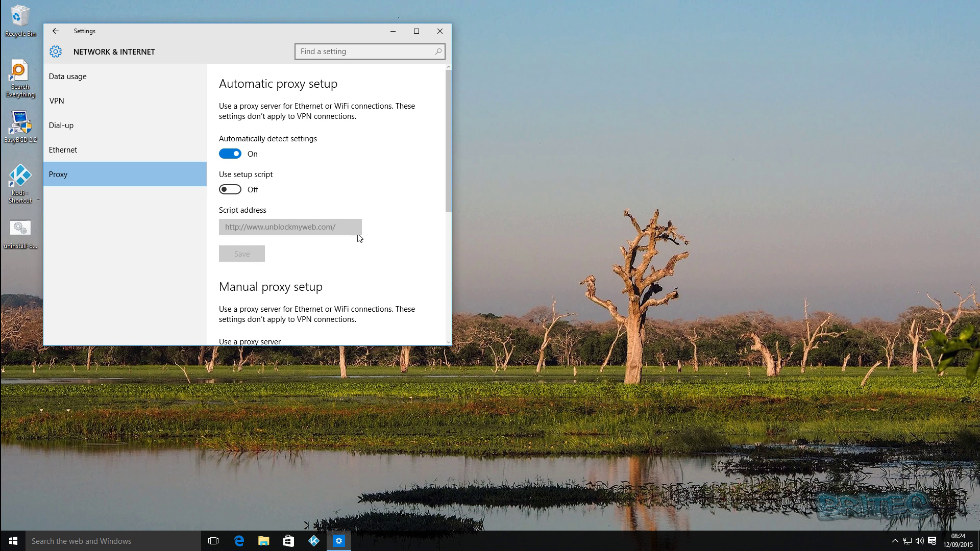
pyautogui.moveTo(445, 160); pyautogui.dragTo(444, 257)
pyautogui.click(238, 167)
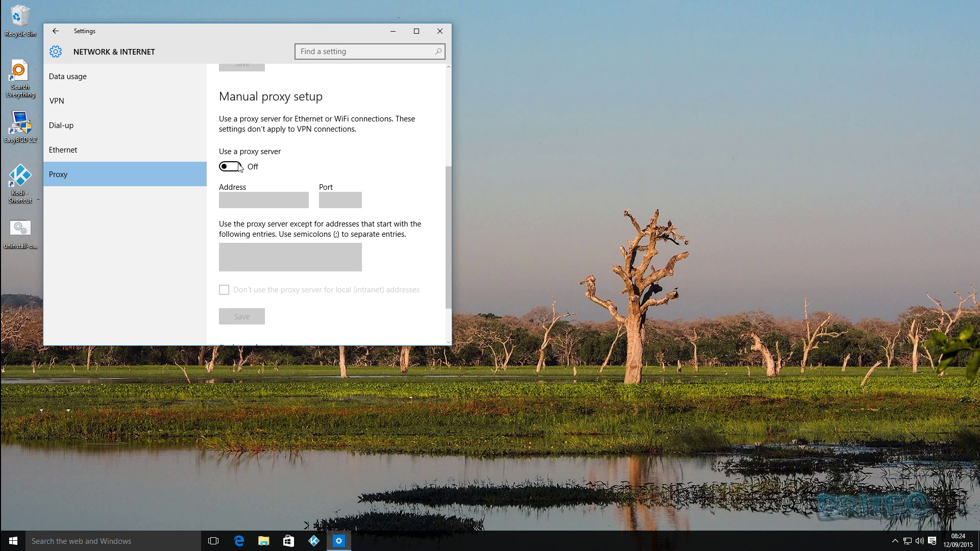
pyautogui.click(231, 199)
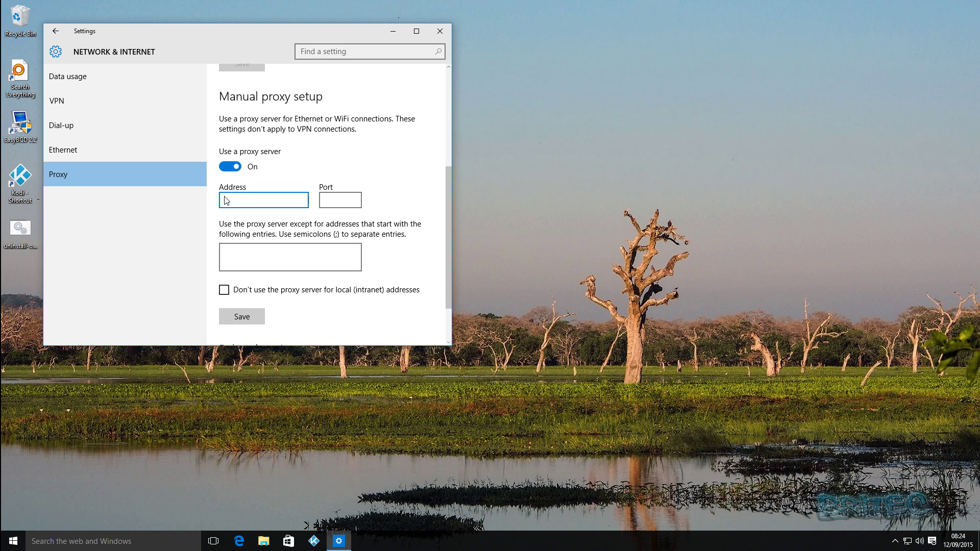
pyautogui.click(329, 200)
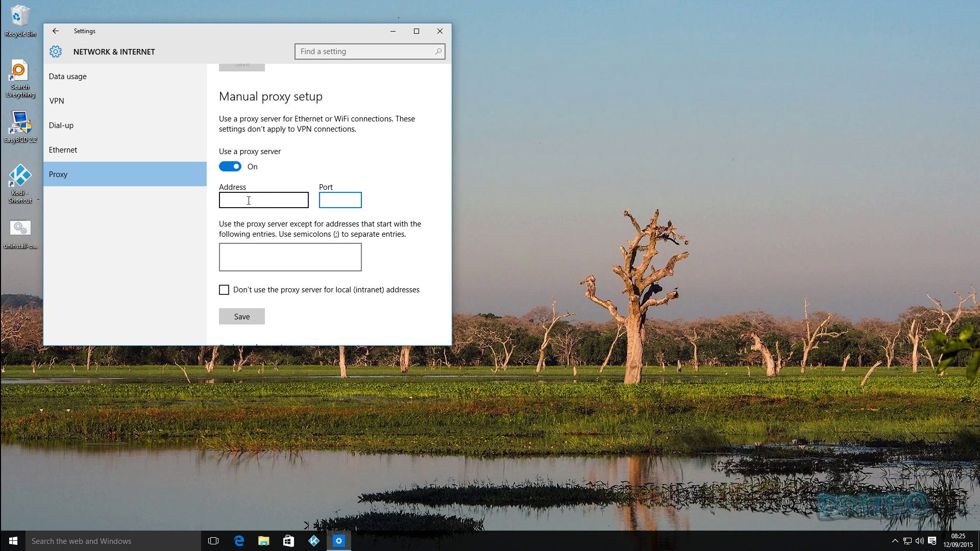
pyautogui.click(226, 200)
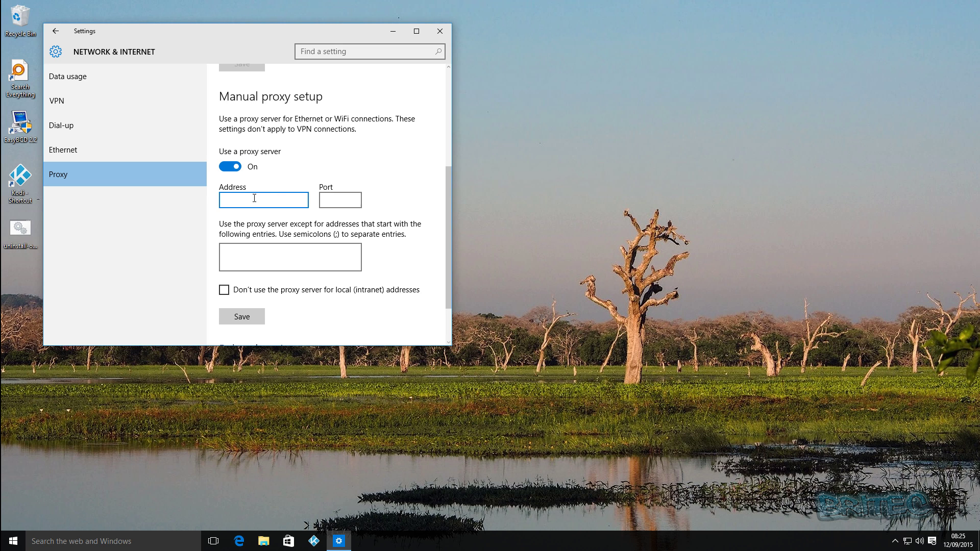
pyautogui.click(250, 256)
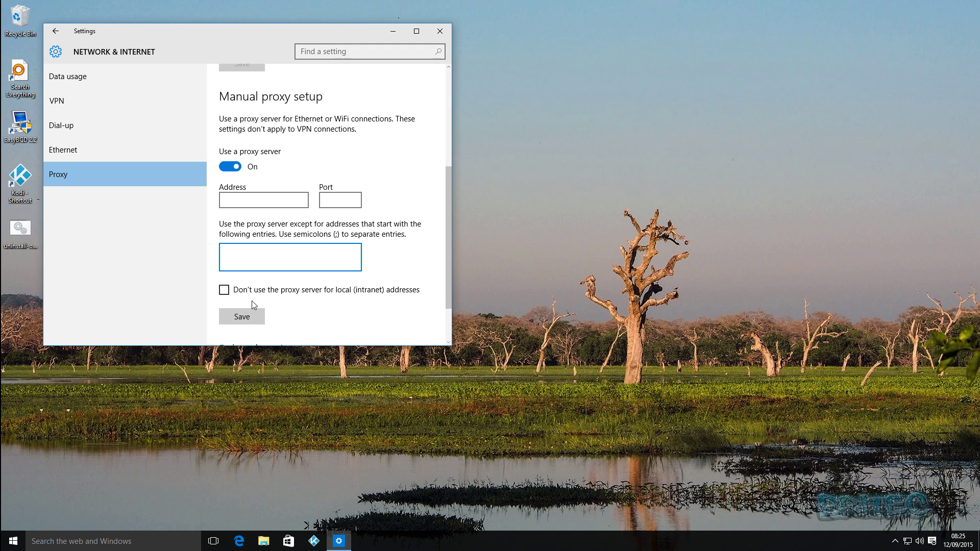
# Close the Settings window to return to the desktop.
pyautogui.click(439, 31)
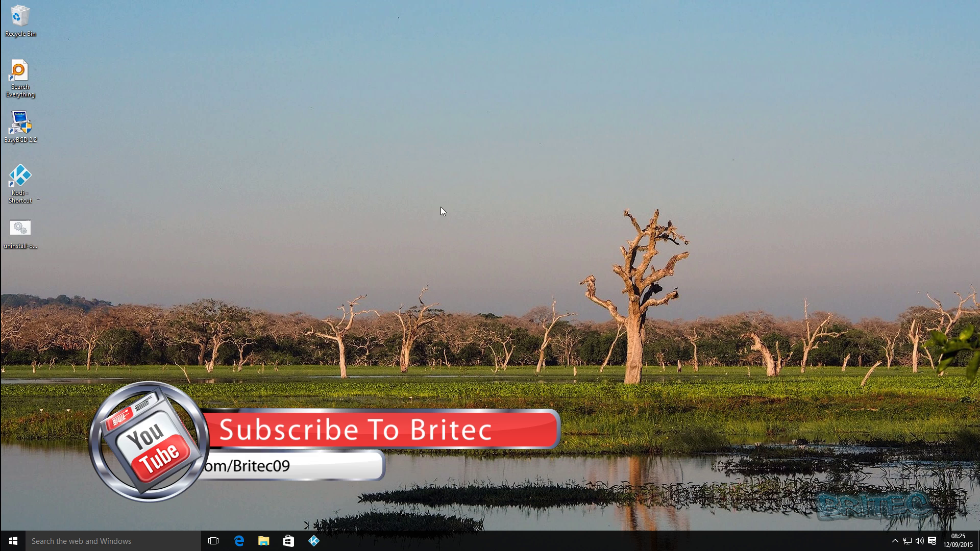